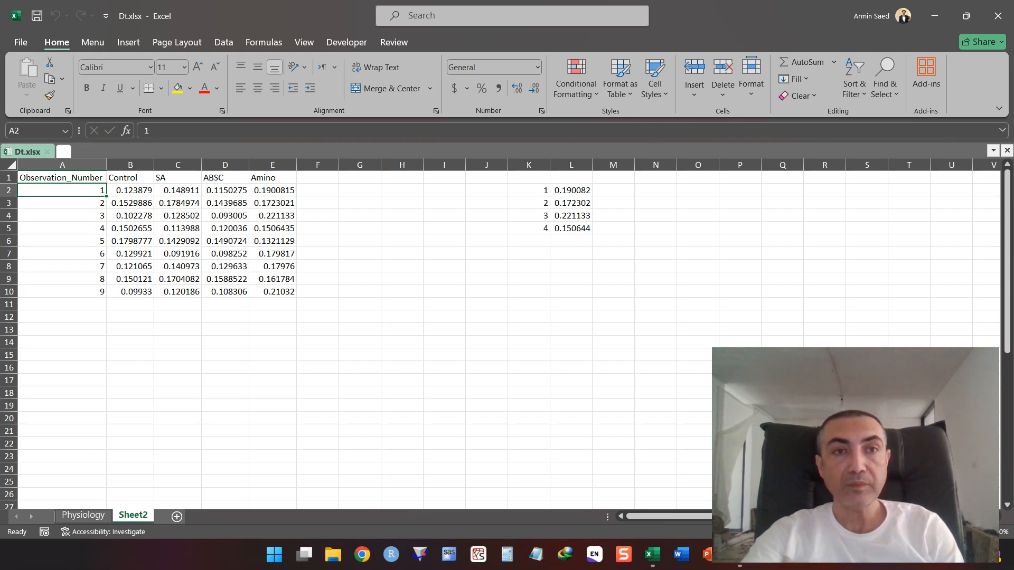
Check in the Excel add-ins list that Analysis ToolPak is enabled and confirm the list.
click(224, 42)
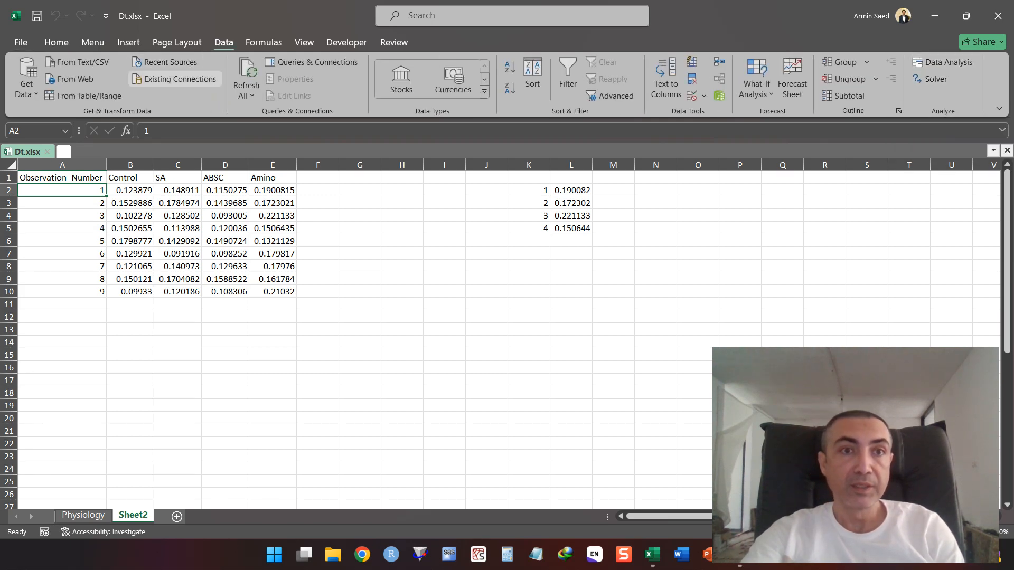
click(21, 42)
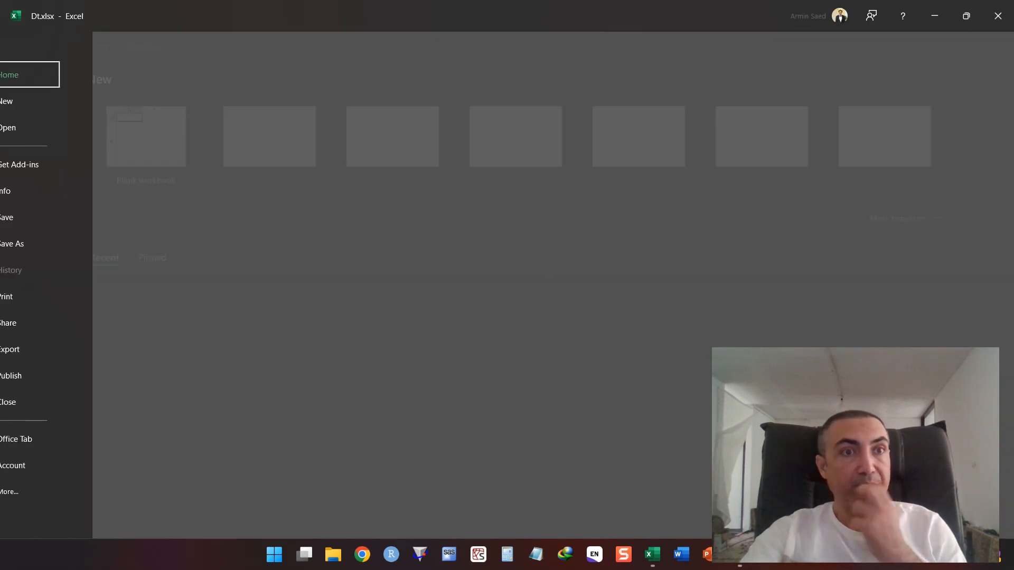
click(39, 492)
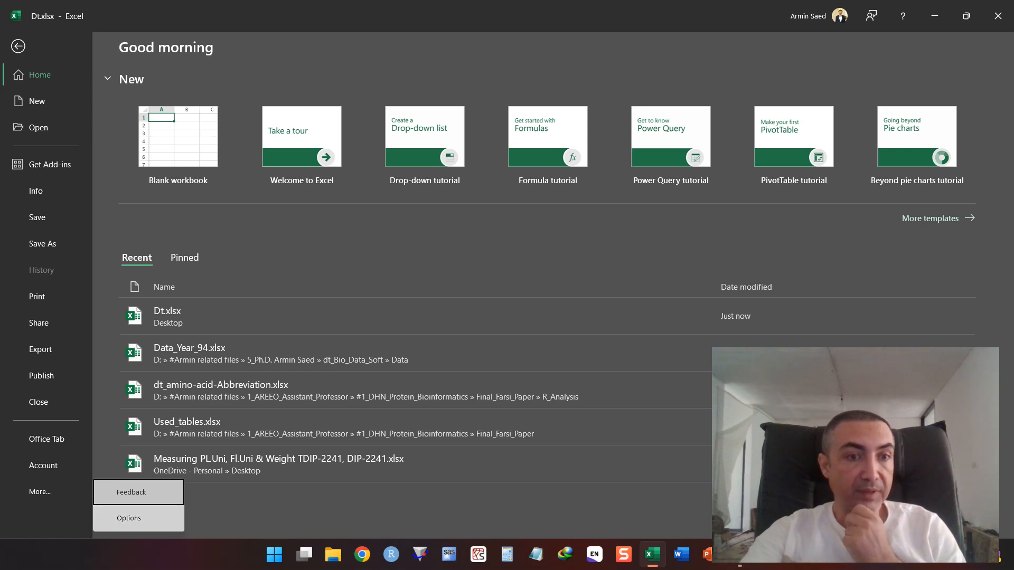
click(129, 518)
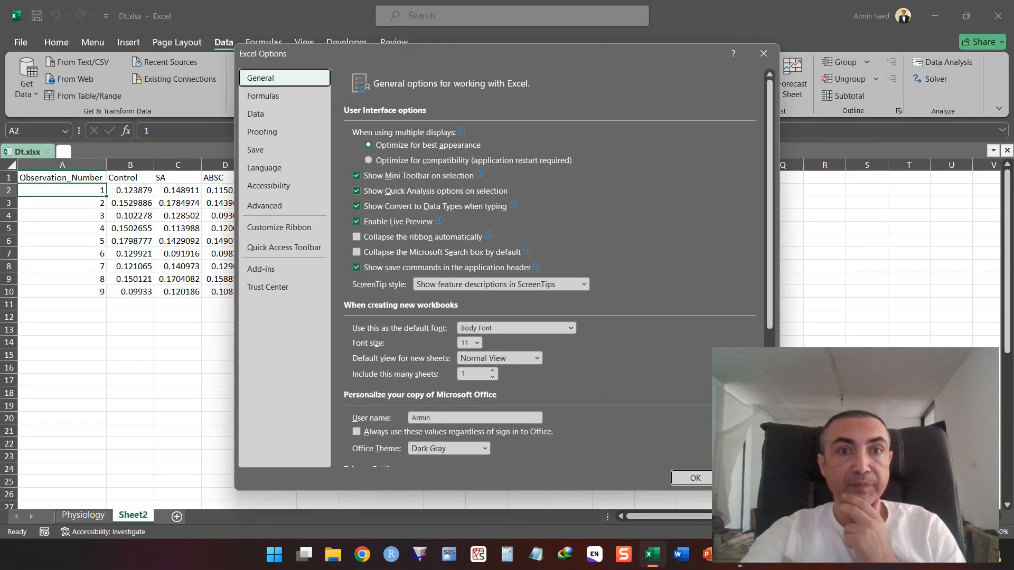
click(284, 269)
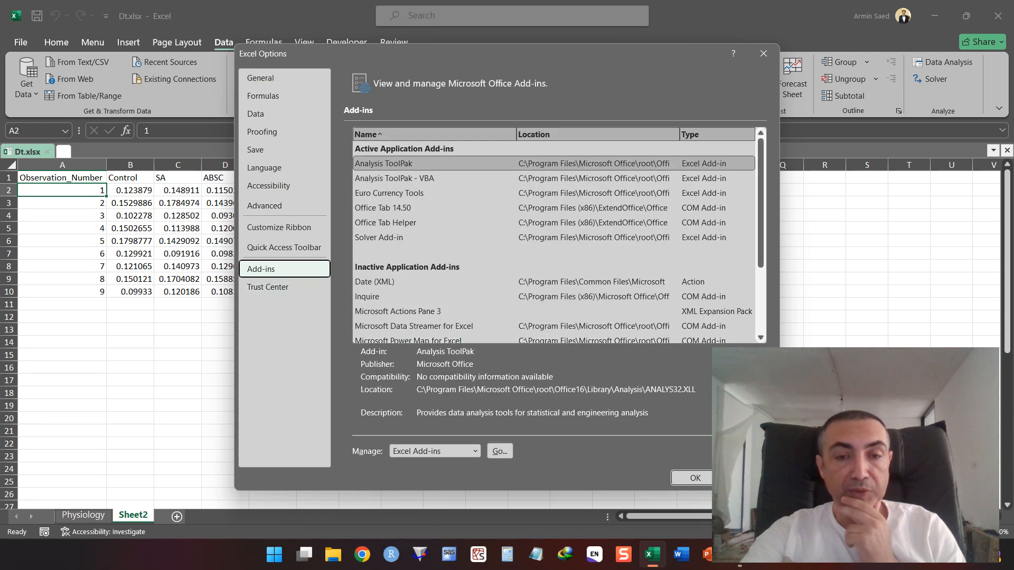
click(500, 451)
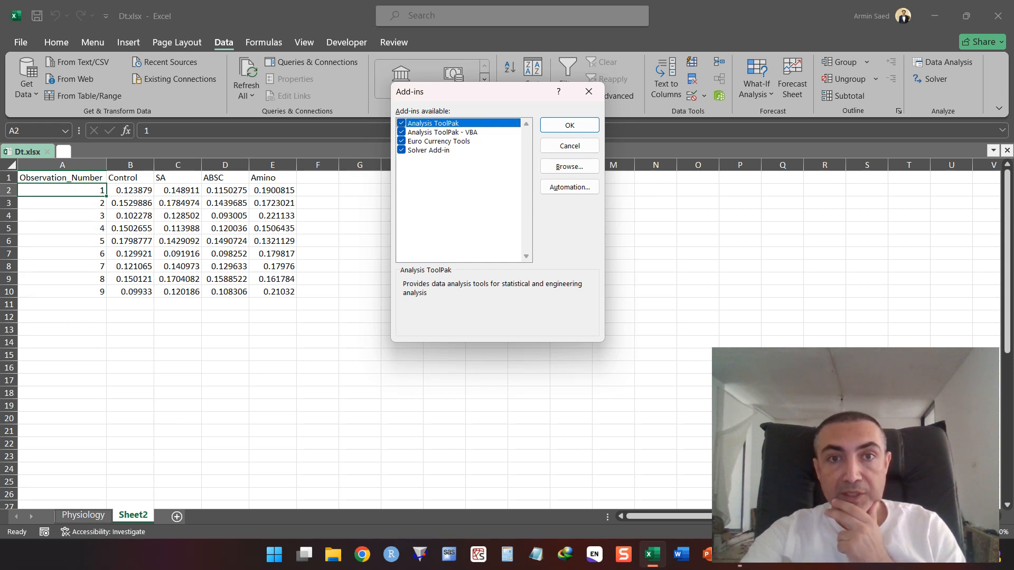
key(Return)
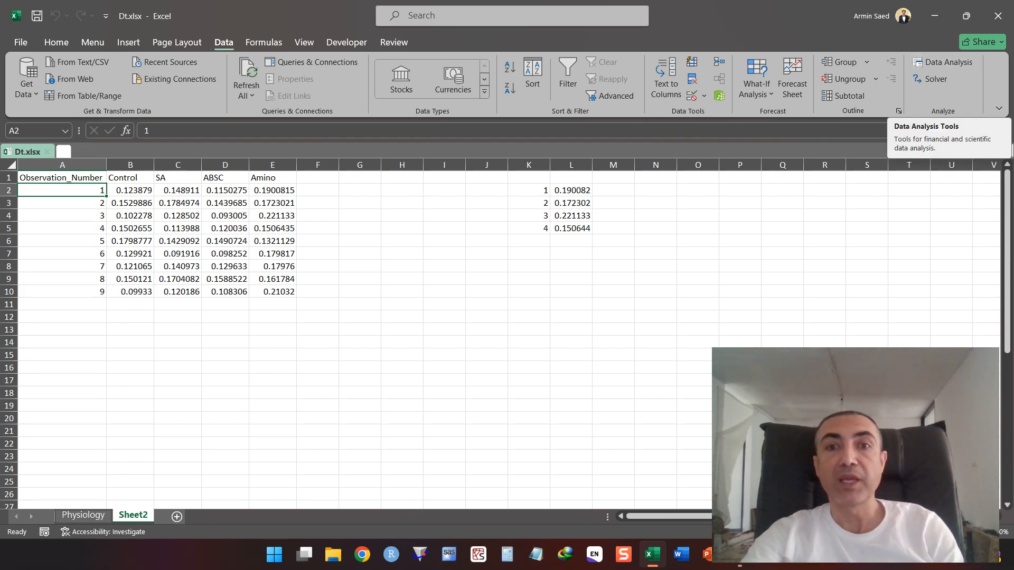
Review the observation numbers, the treatment headings Control, SA, ABSC and Amino, and the values recorded beneath them.
click(178, 216)
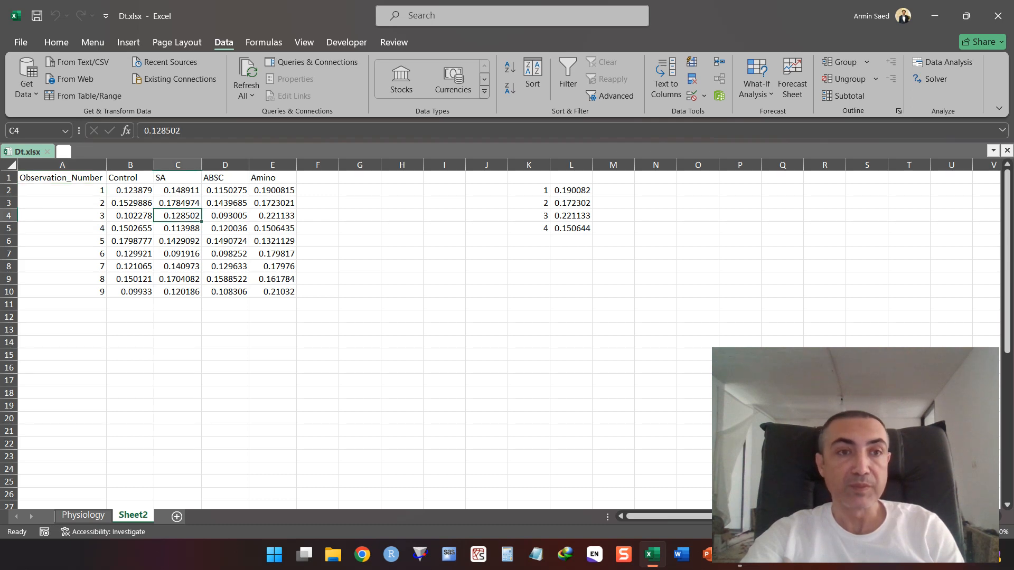
drag(62, 190, 273, 304)
click(359, 304)
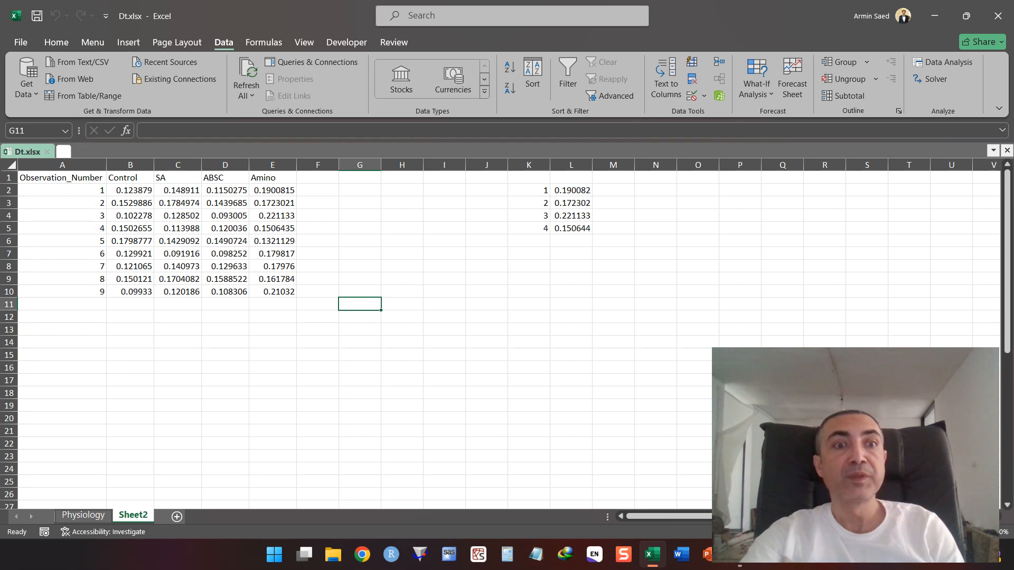
drag(130, 177, 280, 179)
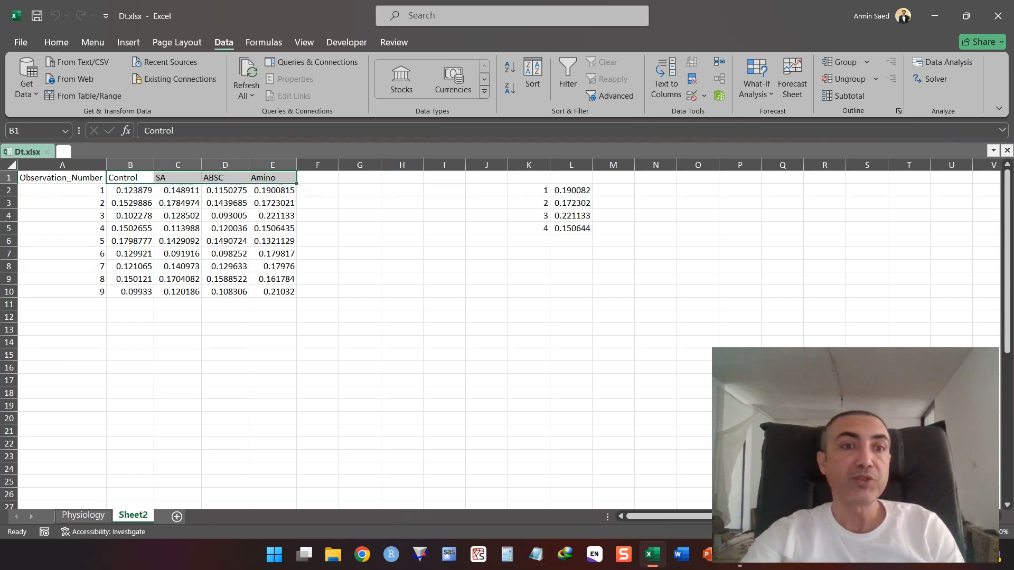
drag(130, 191, 130, 292)
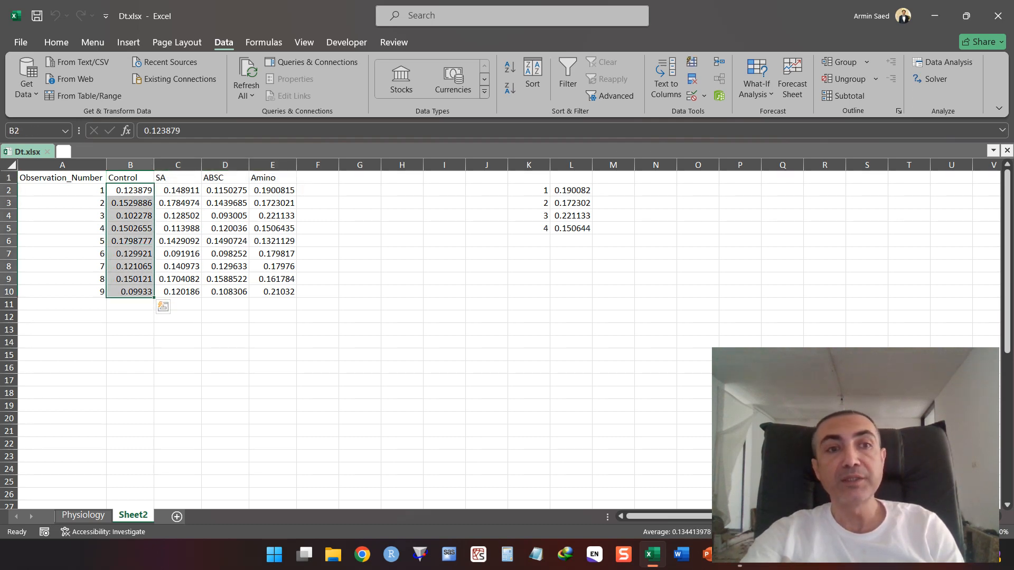
click(131, 178)
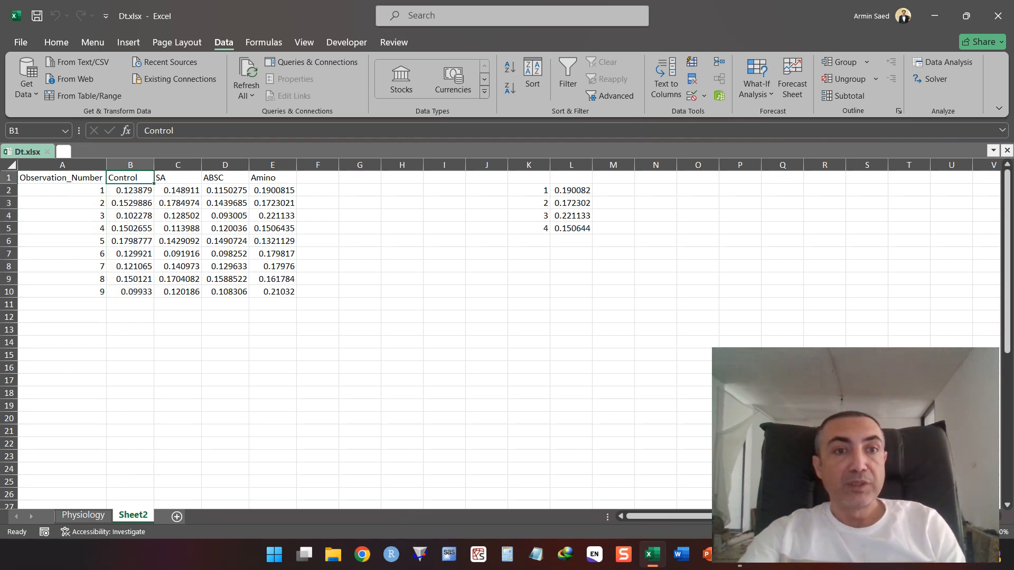
click(178, 178)
click(225, 178)
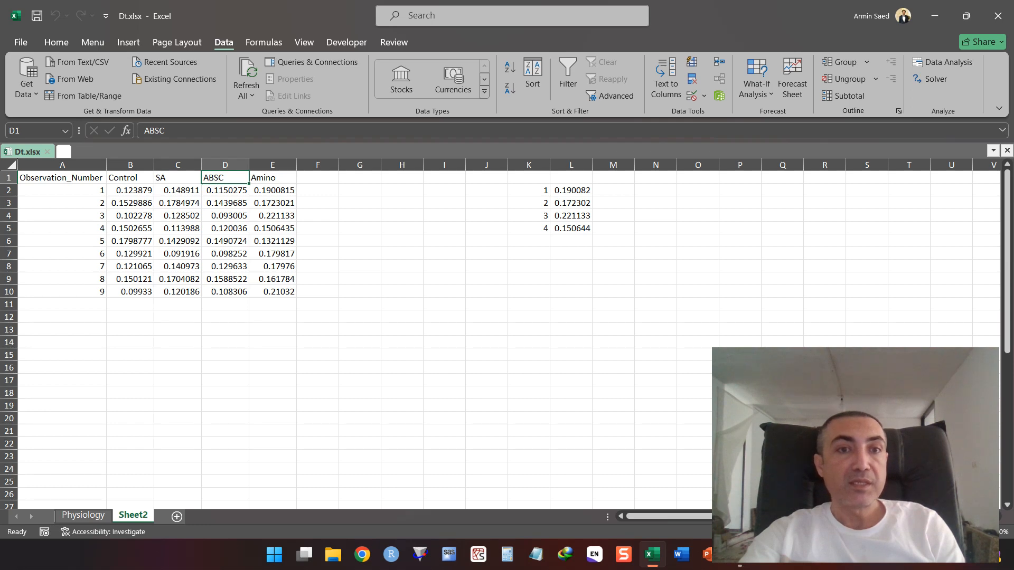
click(273, 178)
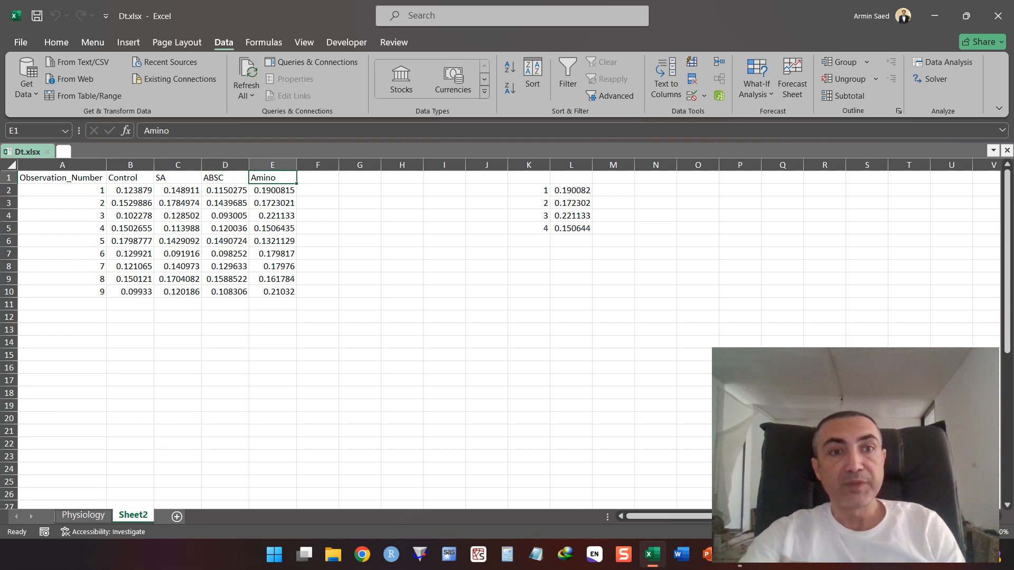
mouse_move(130, 203)
mouse_down()
mouse_move(225, 242)
mouse_move(274, 280)
mouse_move(130, 203)
mouse_move(130, 191)
mouse_up()
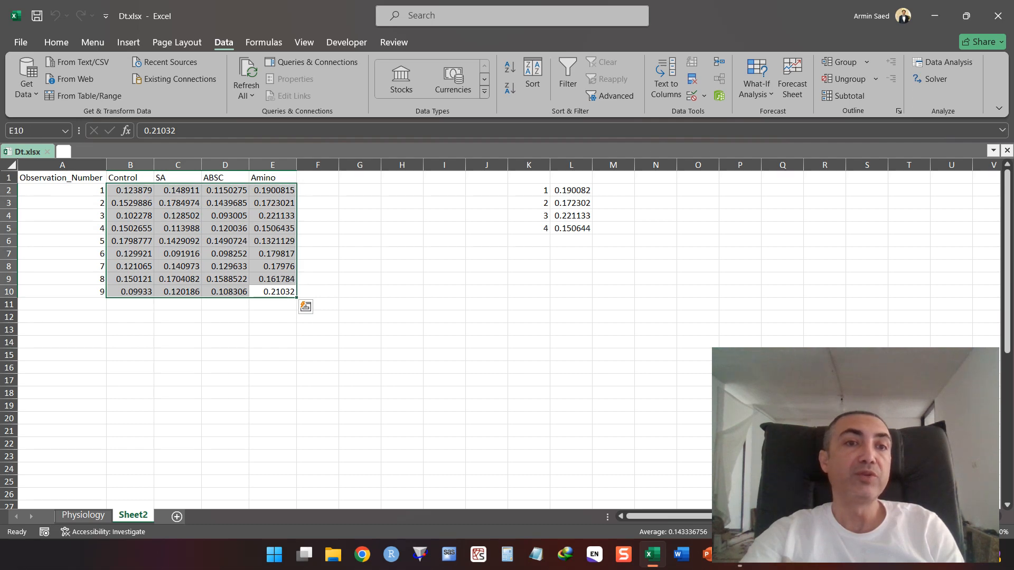
drag(63, 190, 62, 279)
click(130, 216)
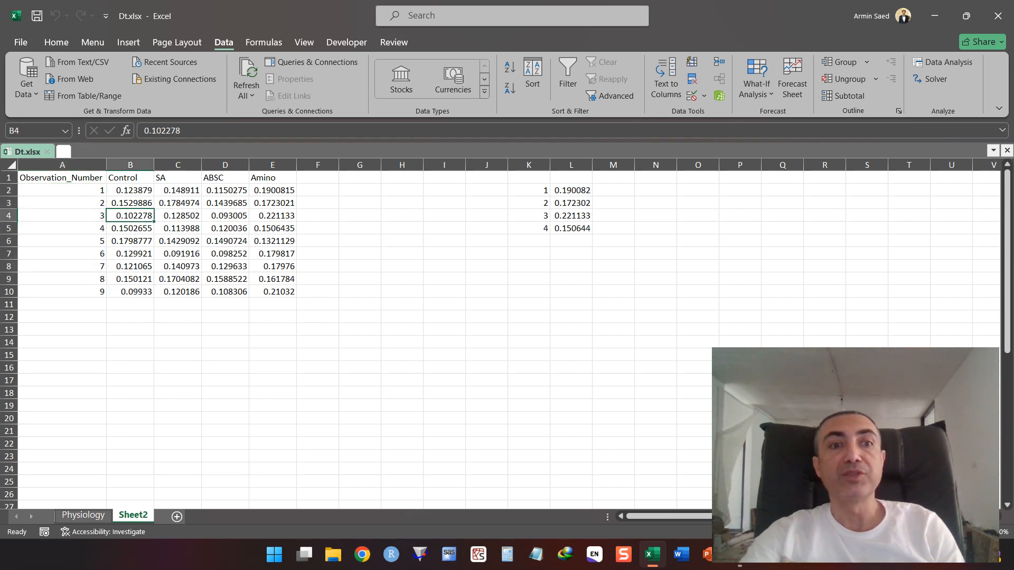
drag(130, 190, 273, 292)
click(273, 241)
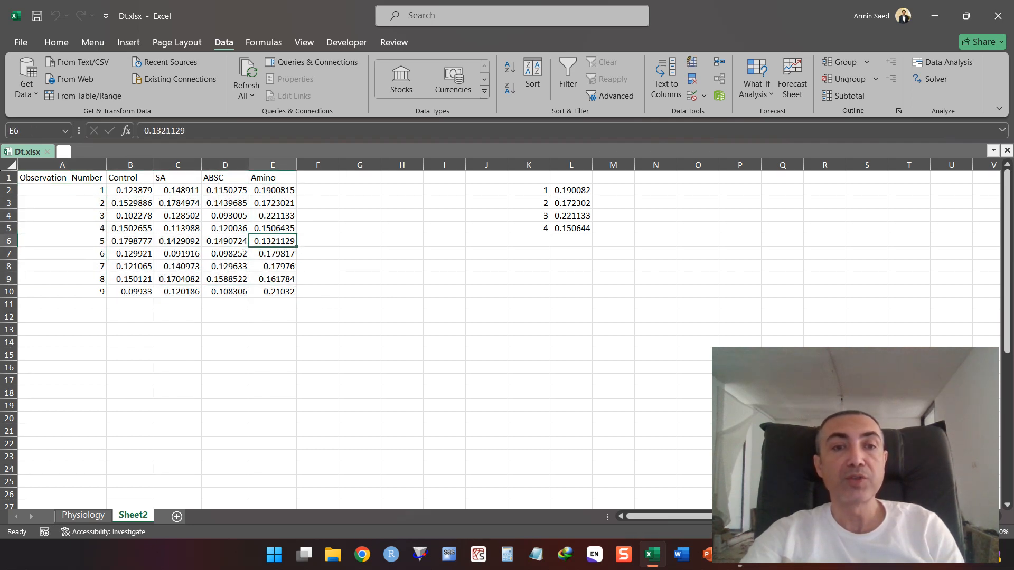
Examine the Control, SA, ABSC and Amino columns one by one, along with the full block of values B2:E10.
click(317, 216)
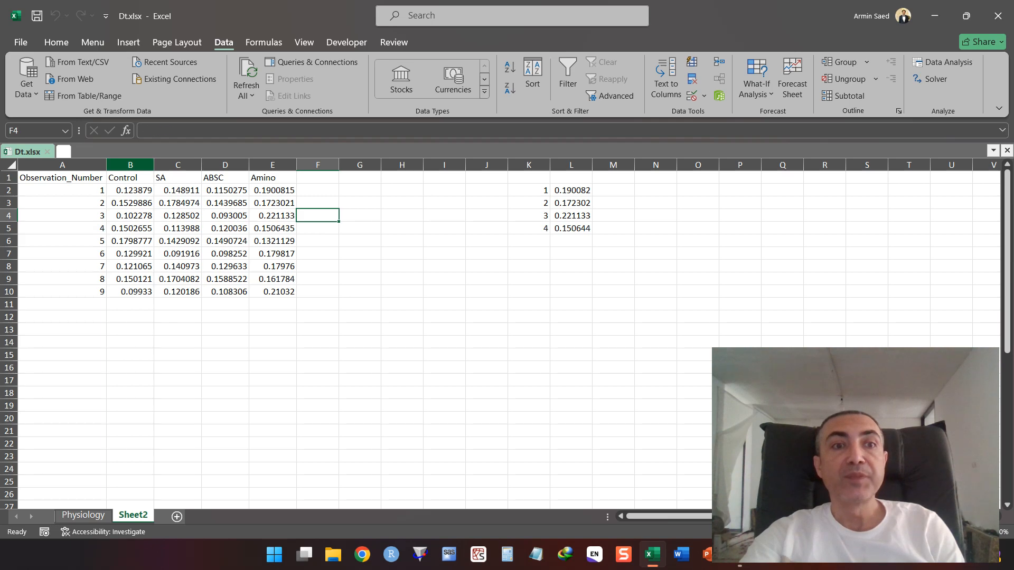
click(130, 165)
click(178, 165)
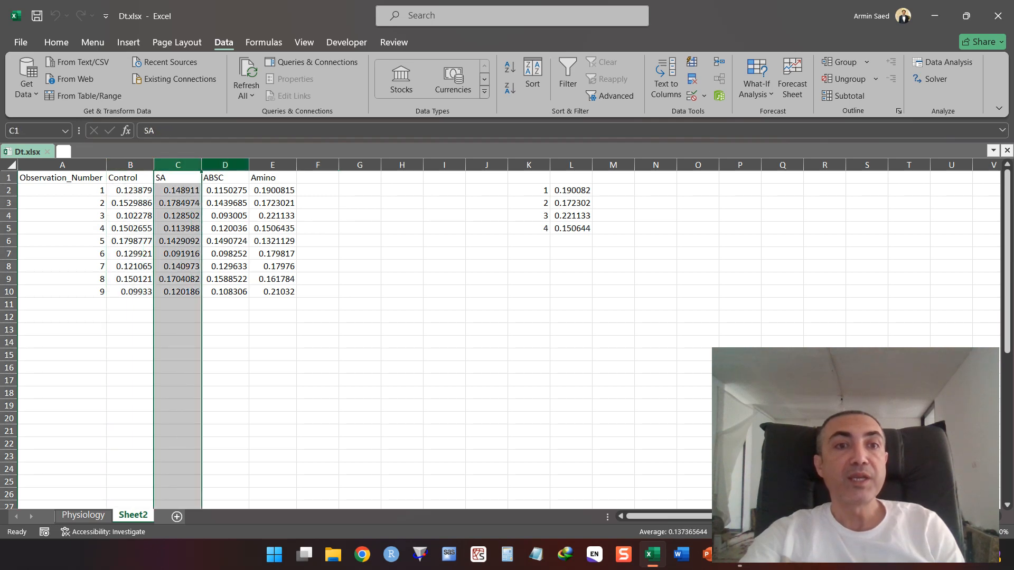
click(225, 165)
click(273, 165)
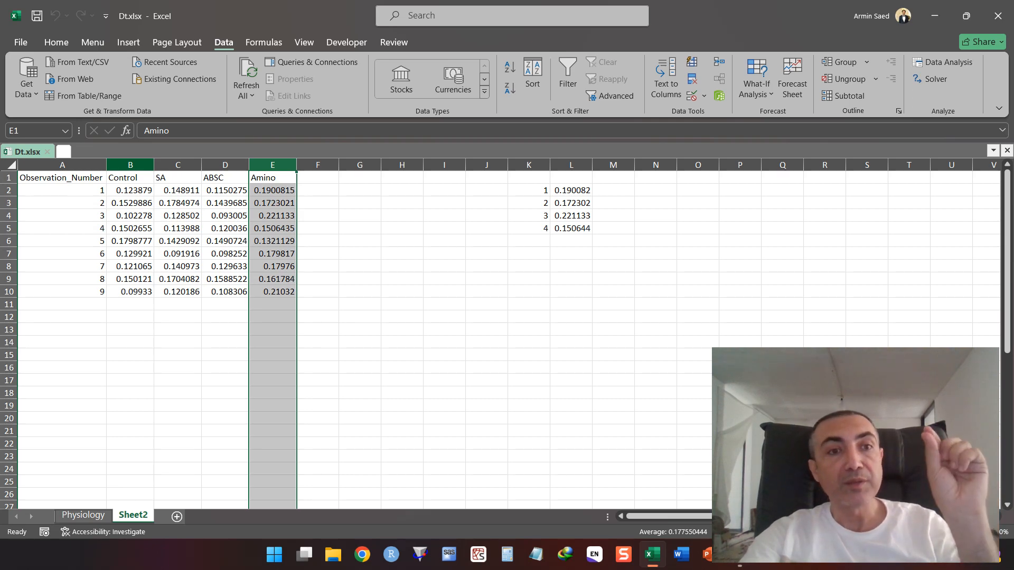
click(131, 164)
click(178, 165)
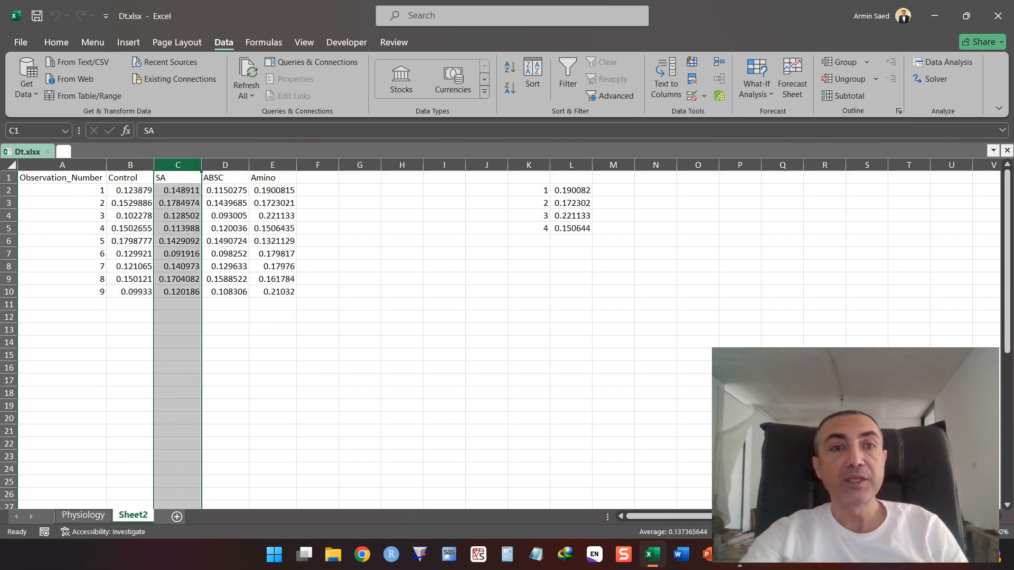
click(226, 165)
click(272, 164)
click(131, 190)
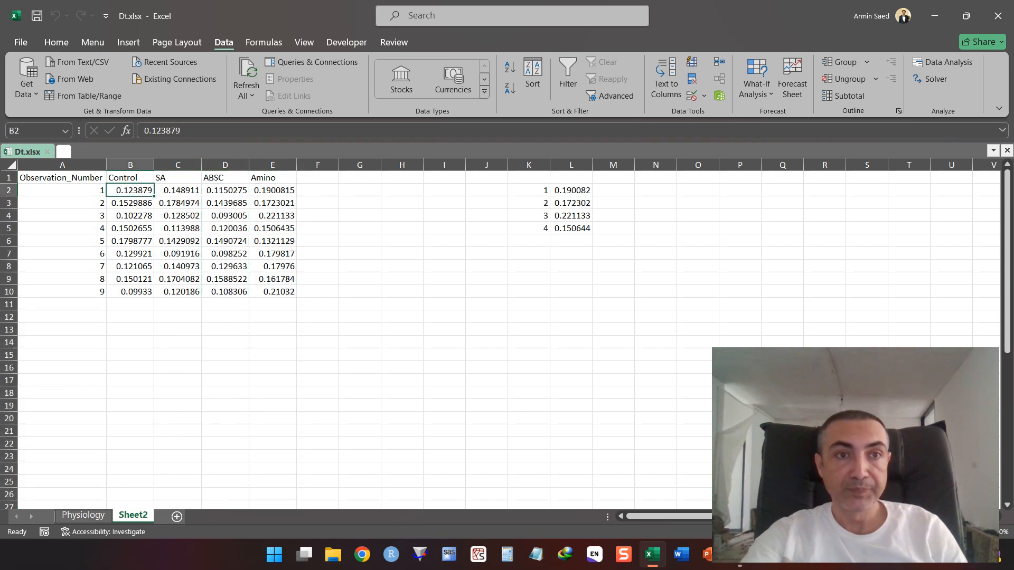
drag(131, 190, 273, 292)
click(317, 254)
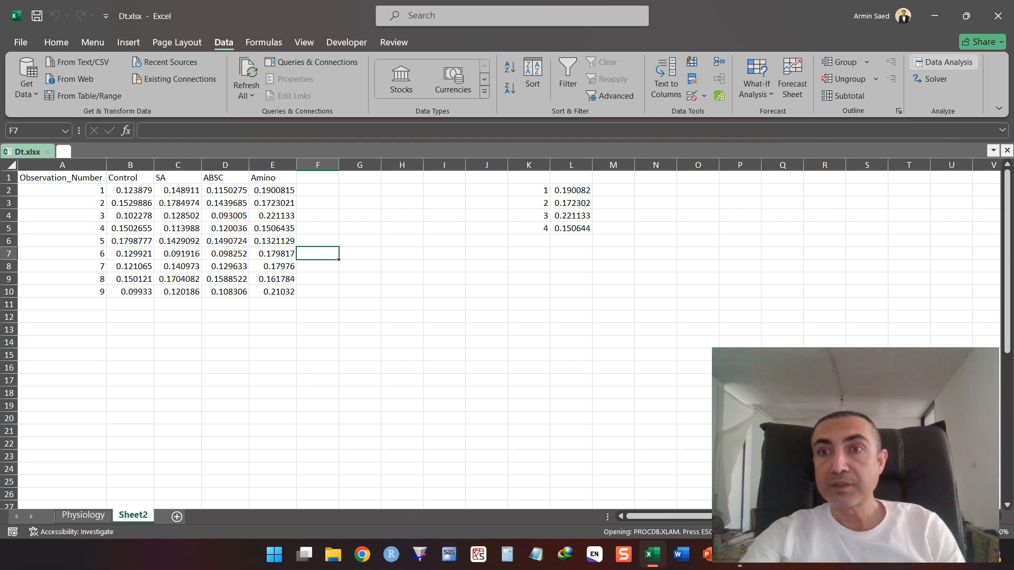
Start the Anova: Single Factor tool from the data analysis tools.
click(944, 62)
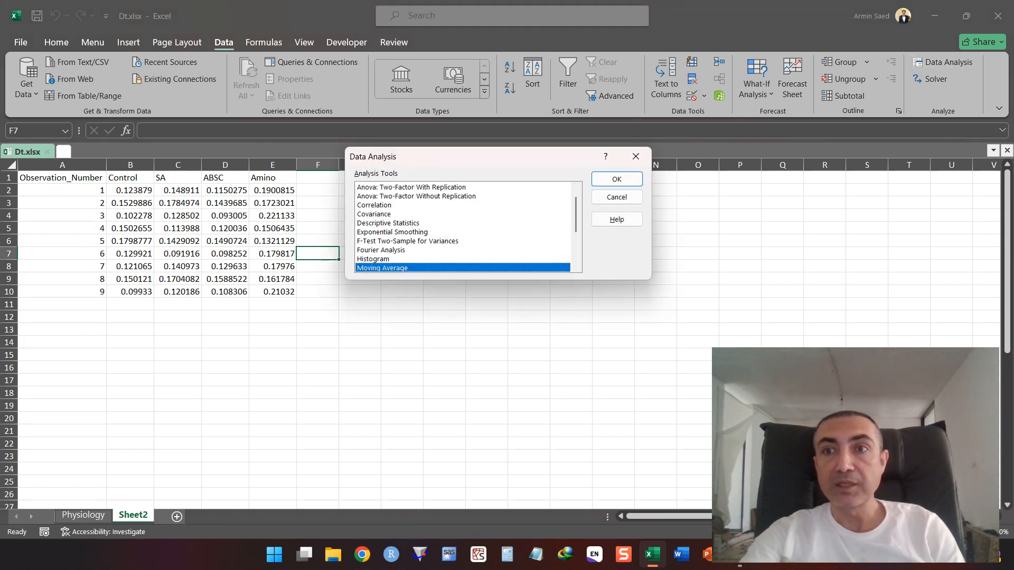
scroll(463, 227, up, 1)
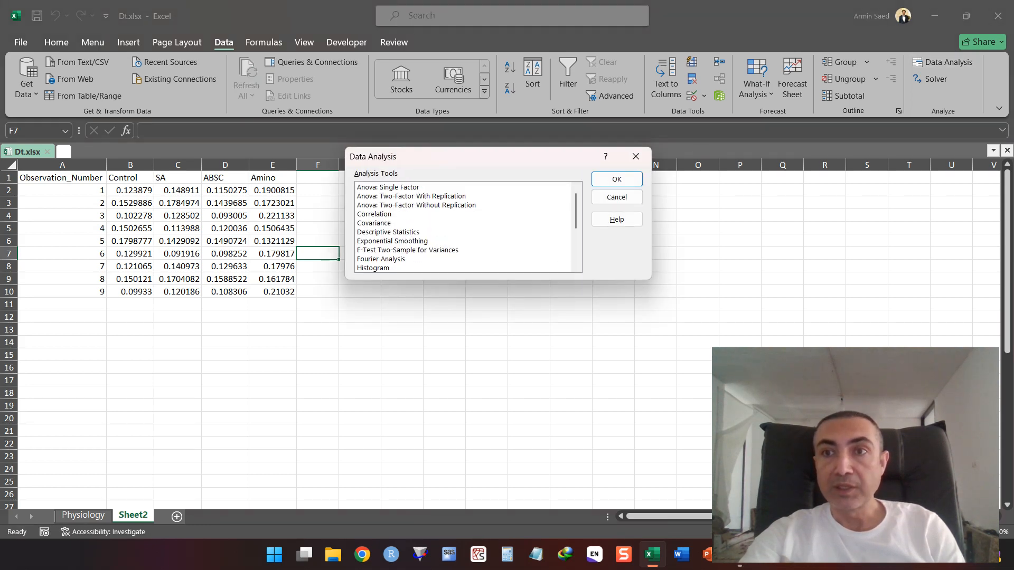
click(389, 188)
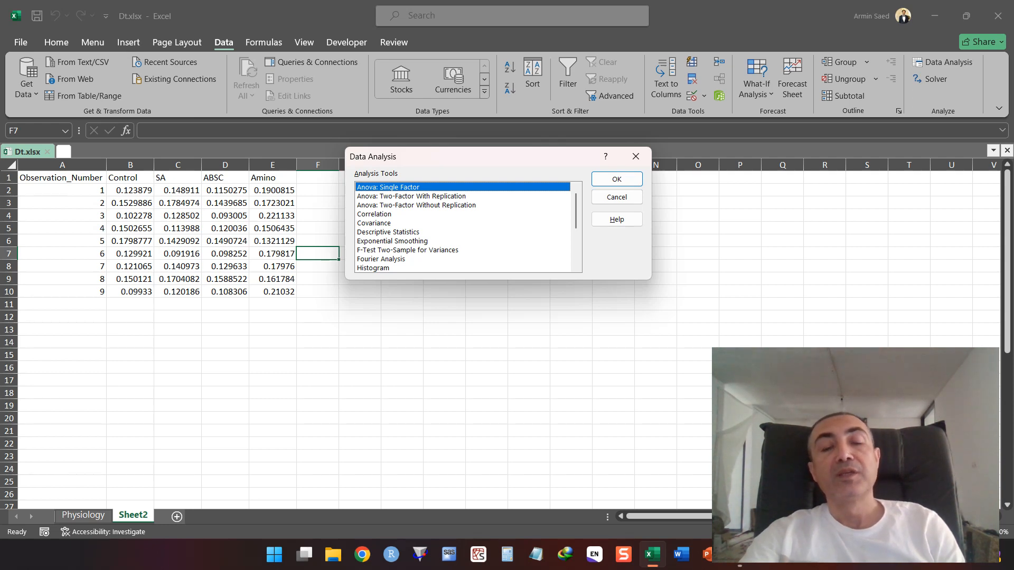
click(617, 179)
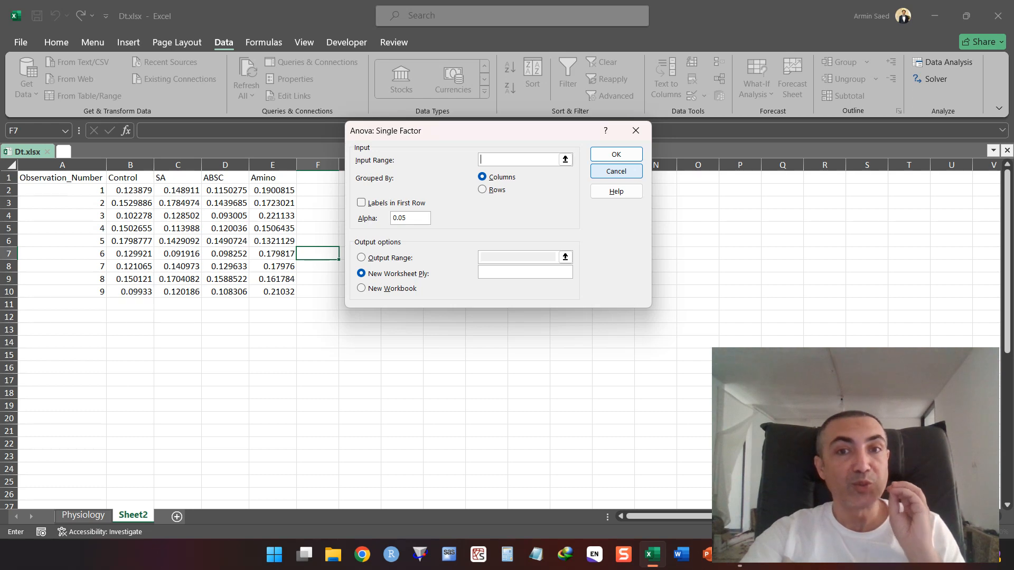
Set the ANOVA input range to $B$1:$E$10, covering the treatment headings and all their values.
drag(450, 131, 536, 137)
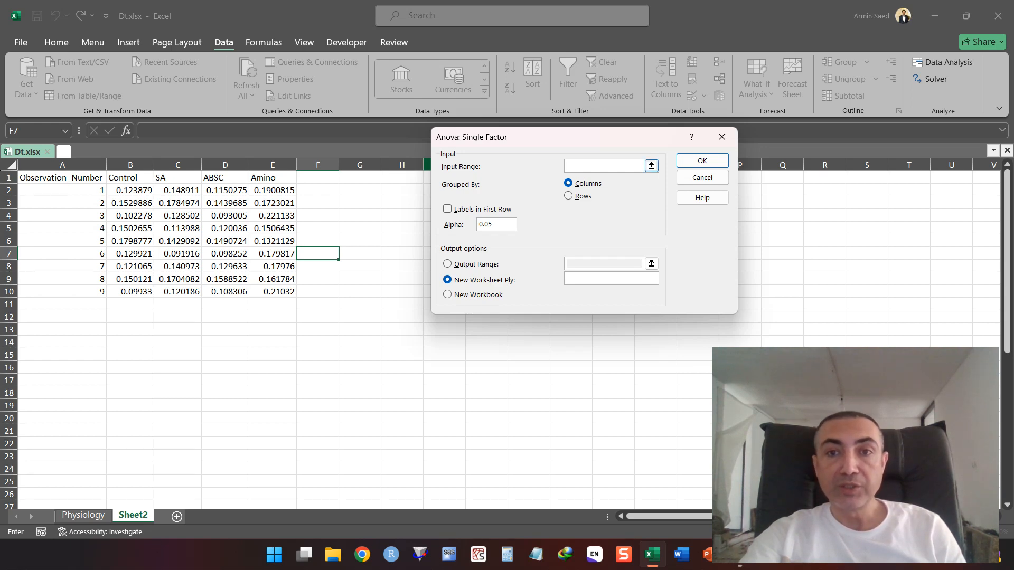
click(651, 165)
drag(111, 186, 294, 294)
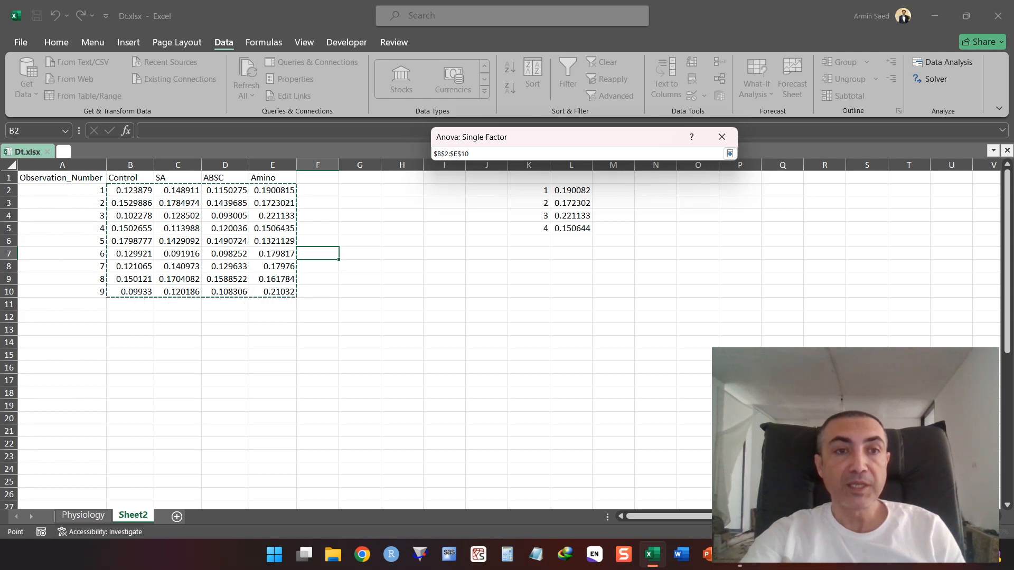
drag(113, 177, 293, 297)
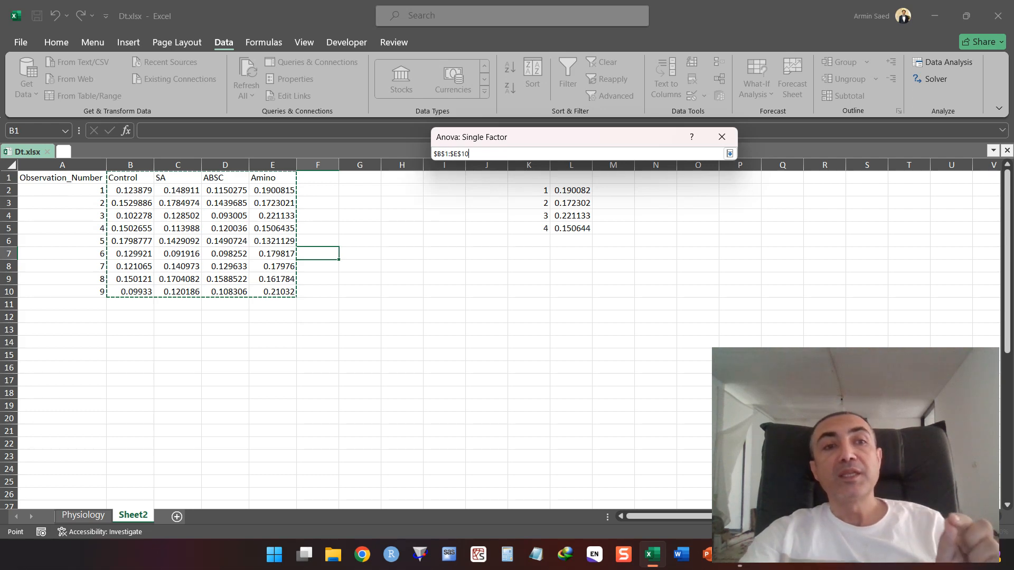
drag(125, 179, 293, 297)
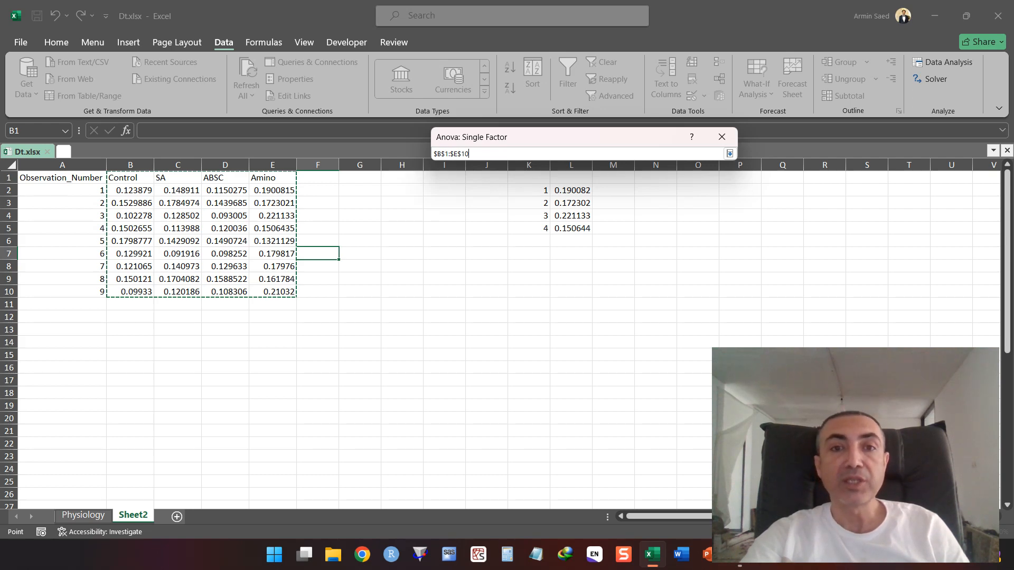
click(730, 154)
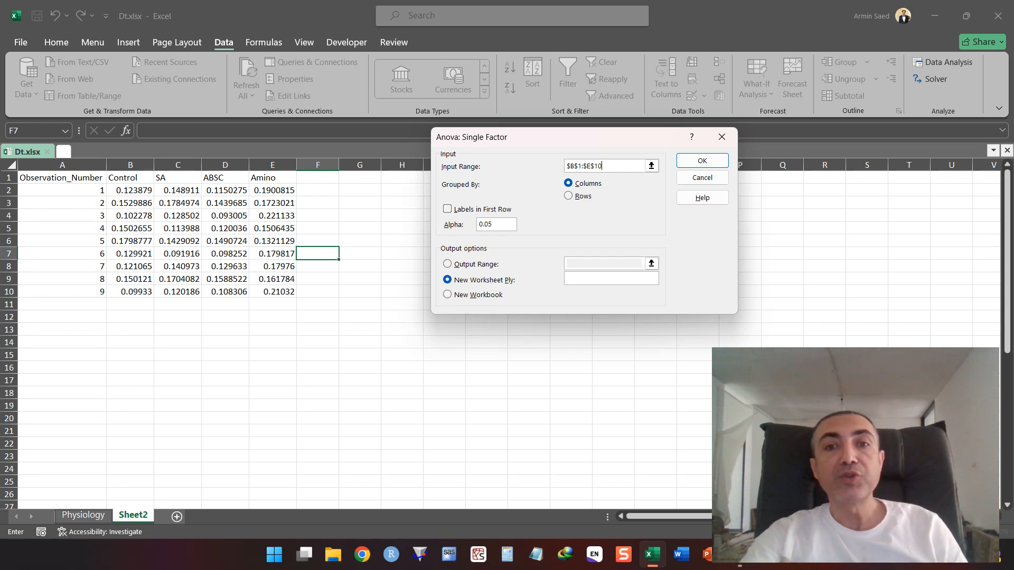
Group the ANOVA input by columns and enable labels in the first row.
key(alt+r)
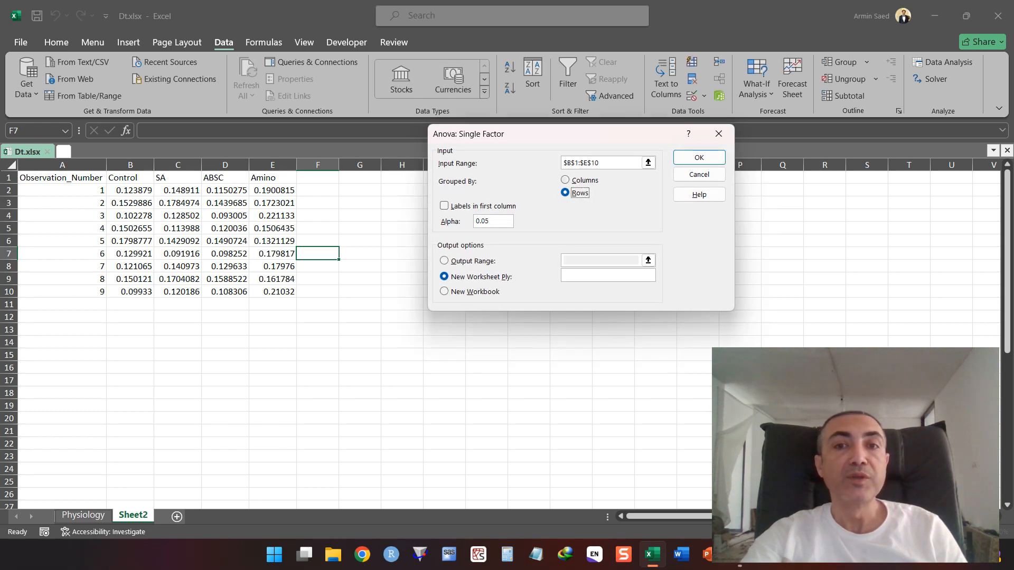
click(566, 180)
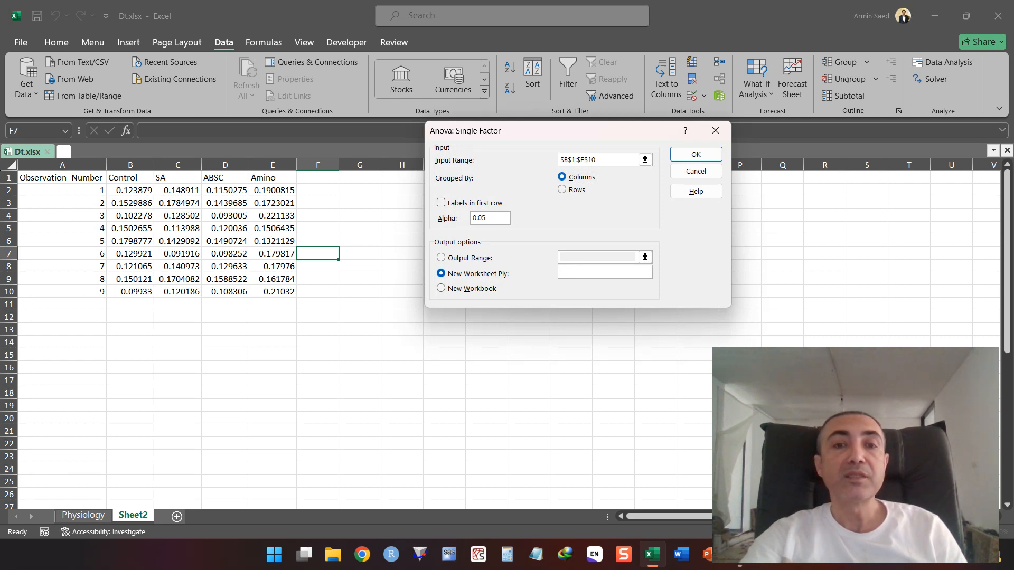
click(441, 203)
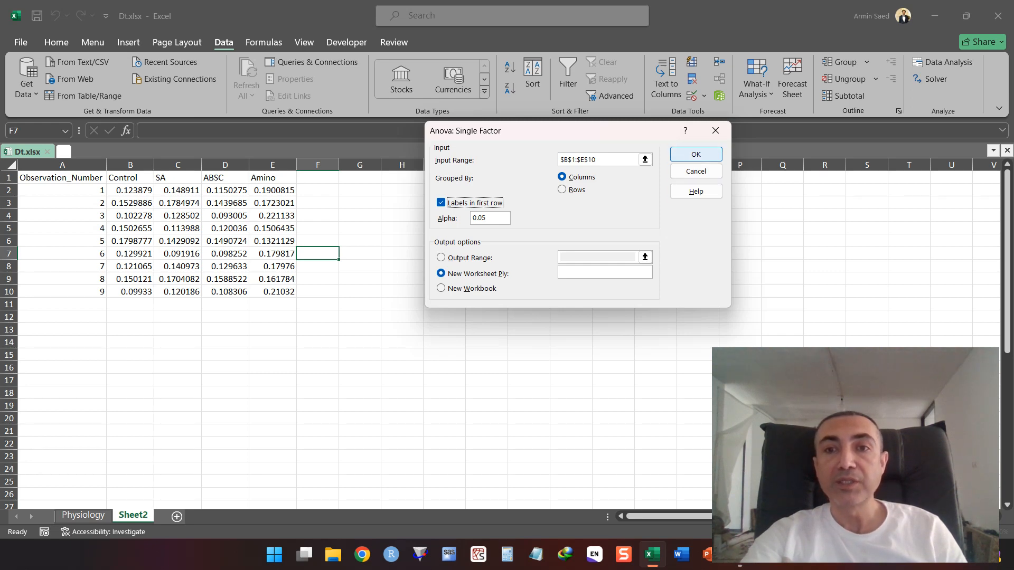
Run the single-factor ANOVA at alpha 0.05 with the results output to a new worksheet.
click(696, 154)
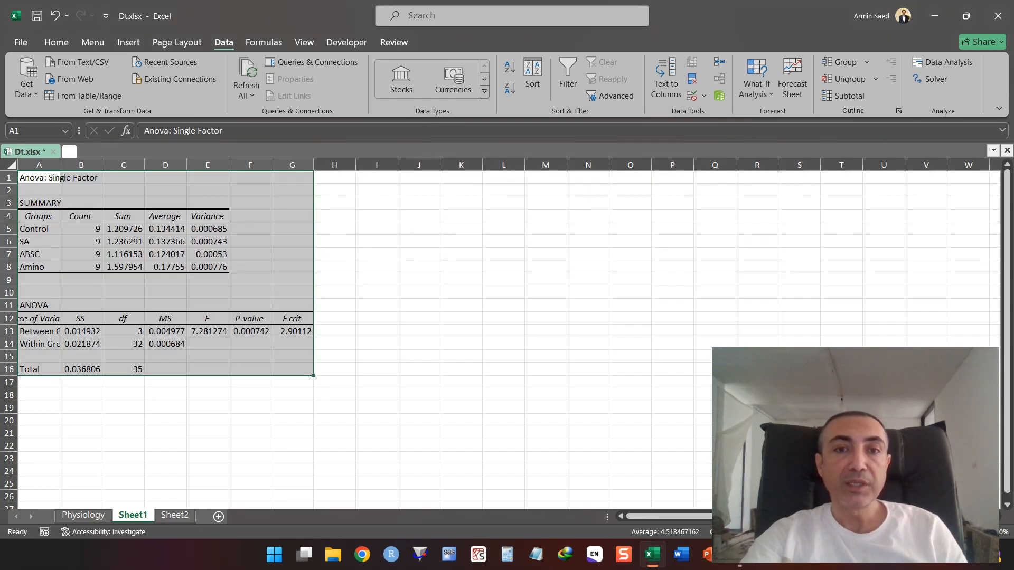
Examine the ANOVA output block, then its SUMMARY table and the listed groups from Control to Amino.
click(82, 242)
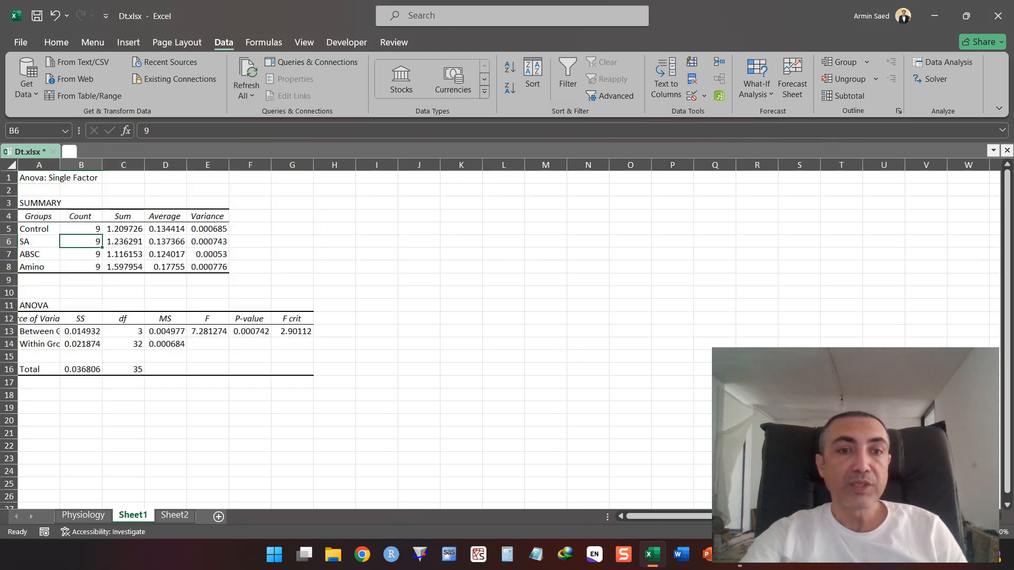
drag(292, 369, 38, 203)
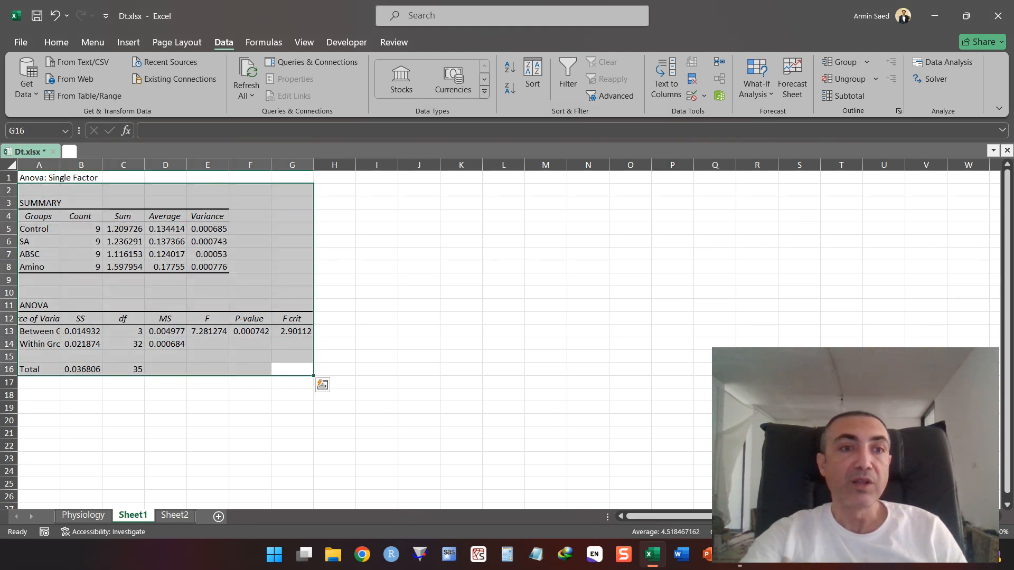
click(39, 242)
click(38, 203)
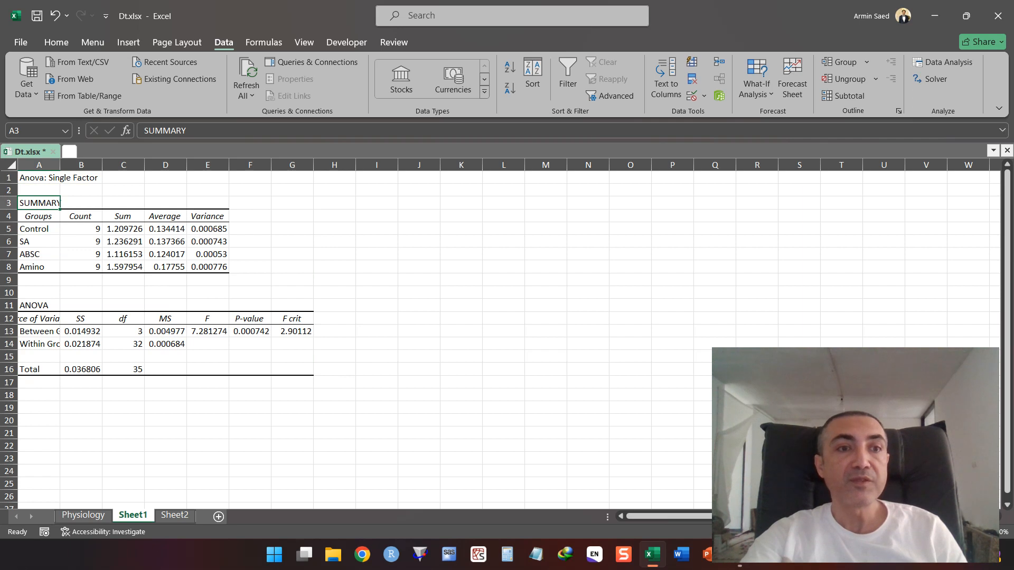
drag(39, 229, 39, 268)
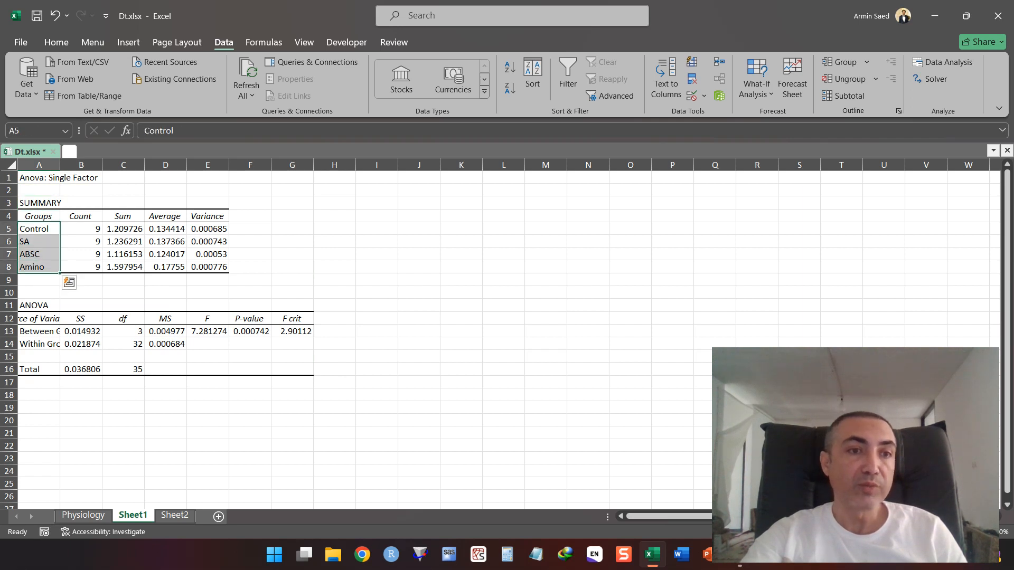
click(39, 241)
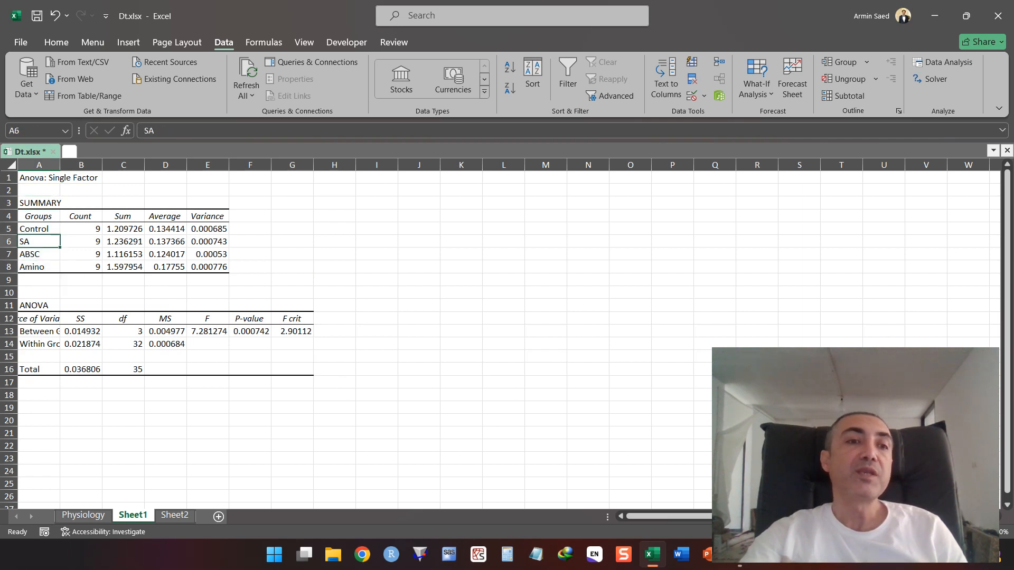